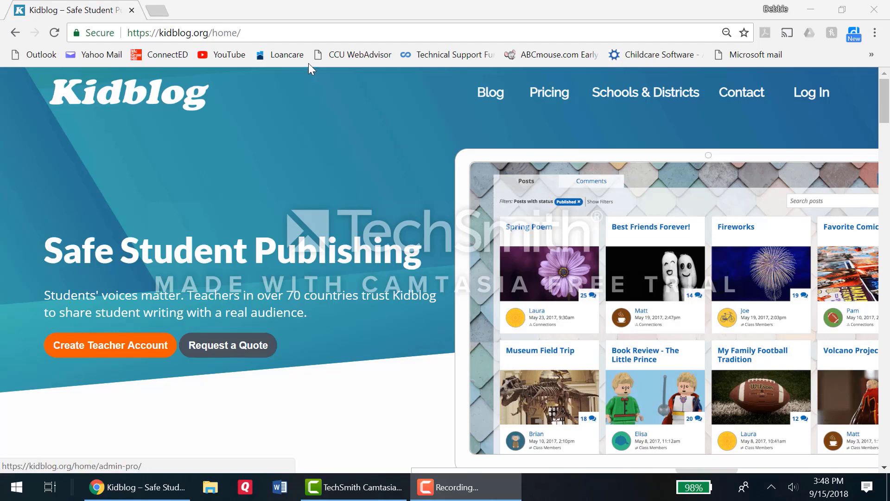
Step: Log in to Kidblog with the teacher's Google account
left_click(789, 100)
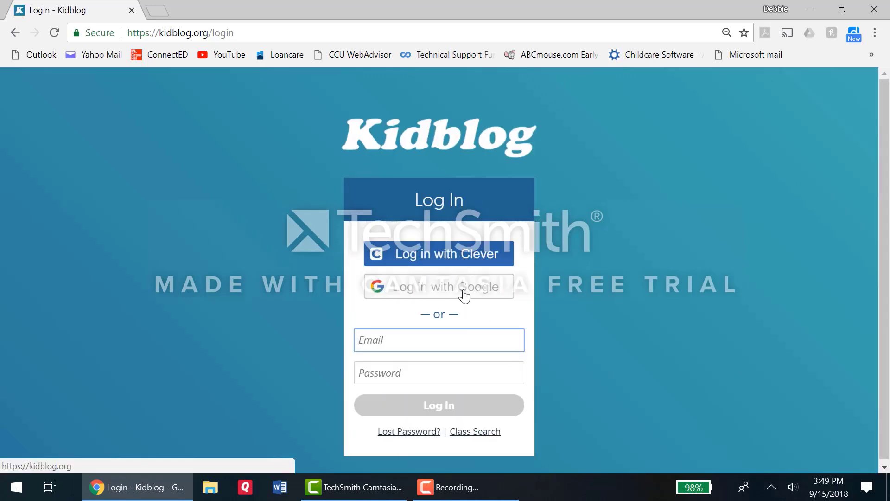
left_click(464, 295)
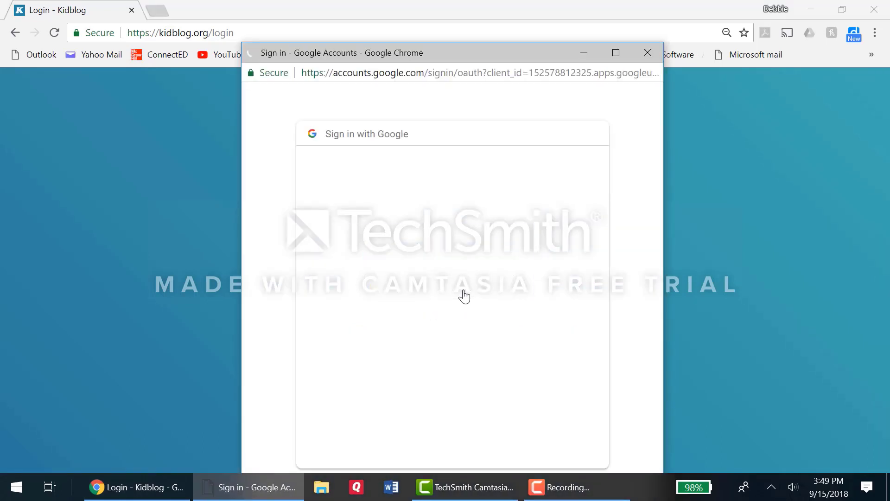
left_click(447, 260)
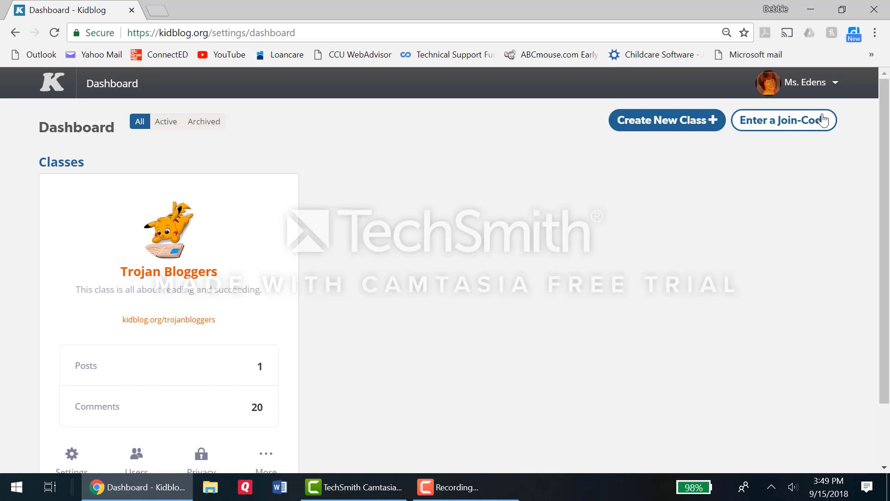
Step: Review the account's membership plan and the available membership options, and return to the class dashboard
left_click(836, 85)
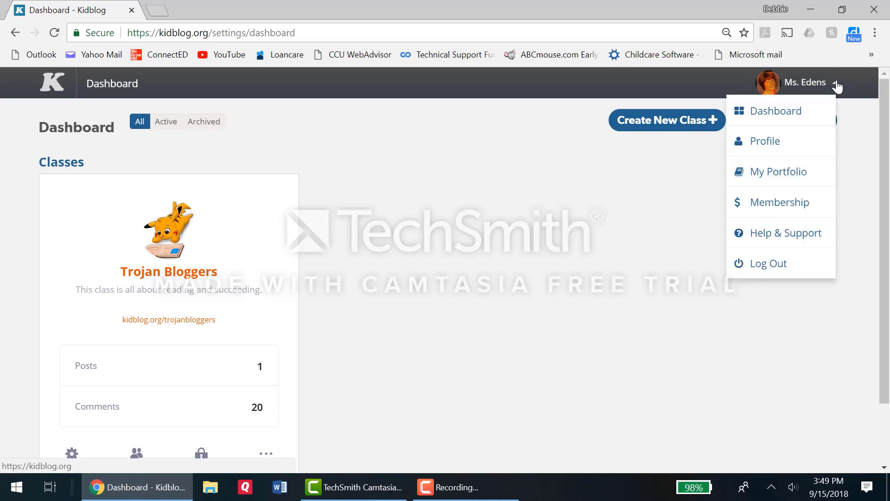
left_click(801, 209)
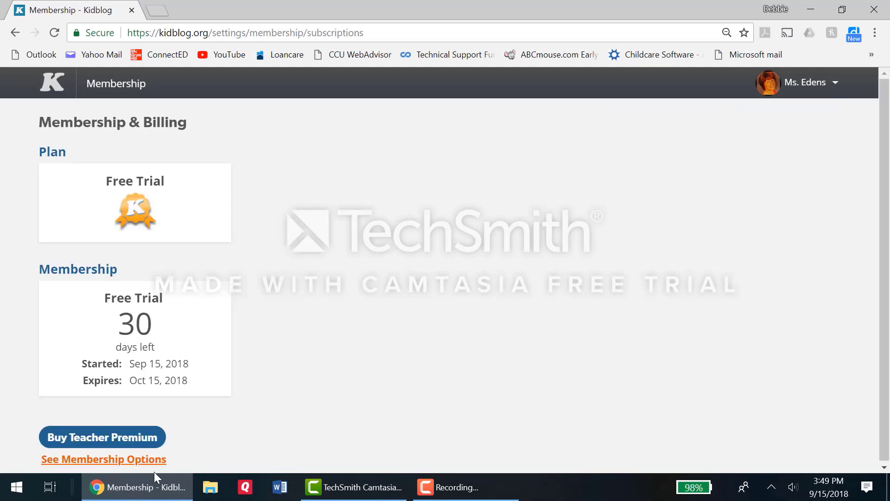
left_click(140, 460)
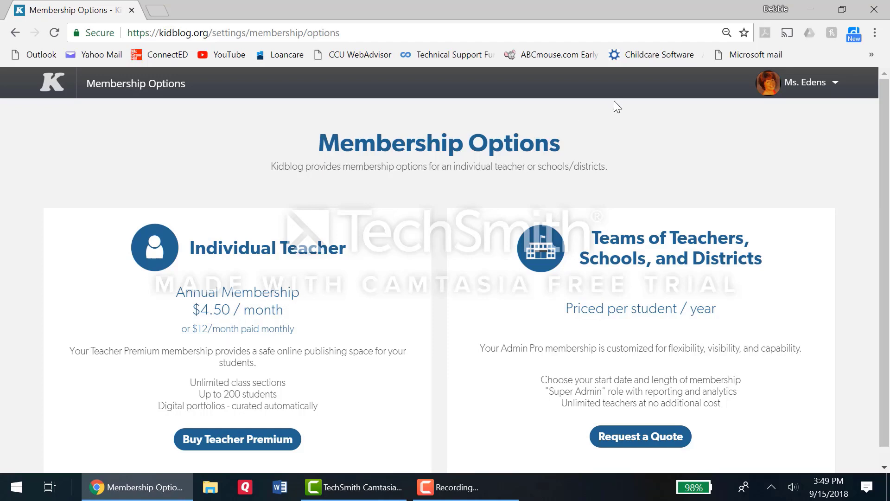
left_click(835, 84)
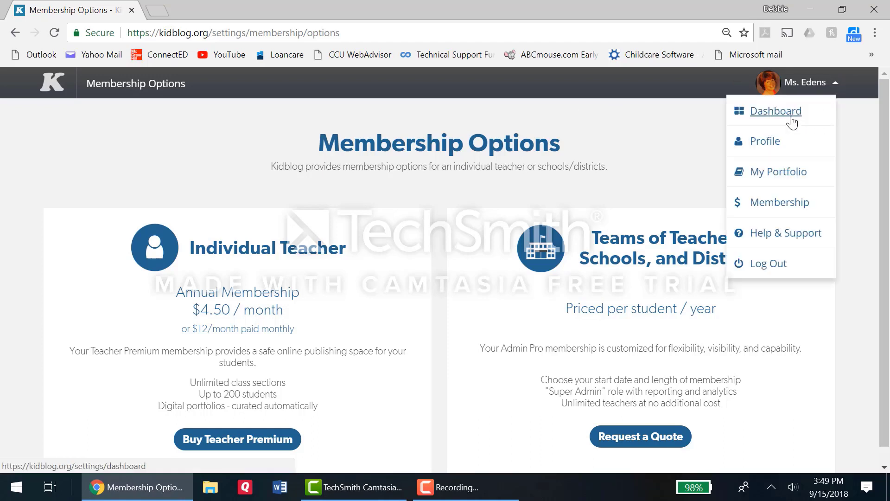
left_click(790, 118)
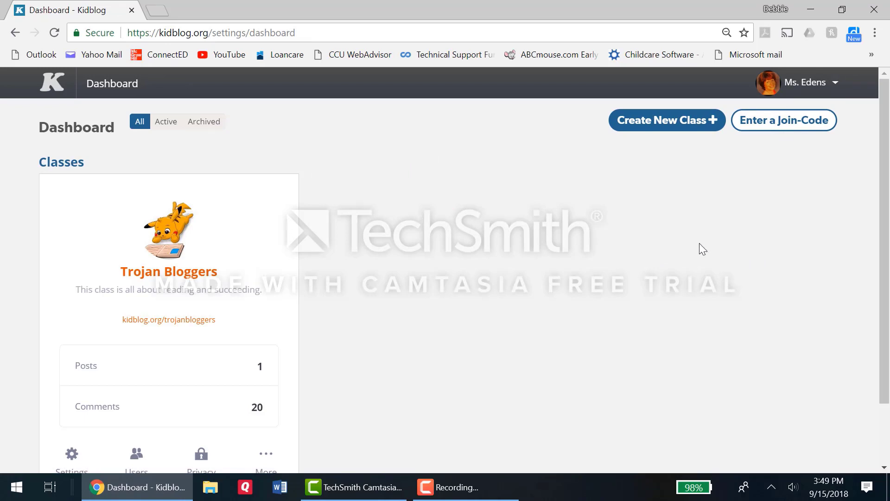
Step: Look over the teacher's profile settings and return to the class dashboard
left_click(837, 87)
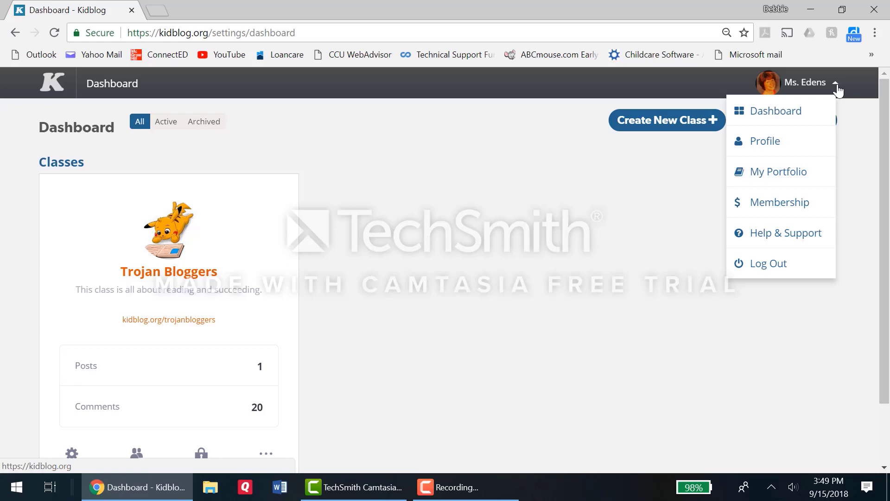
left_click(797, 143)
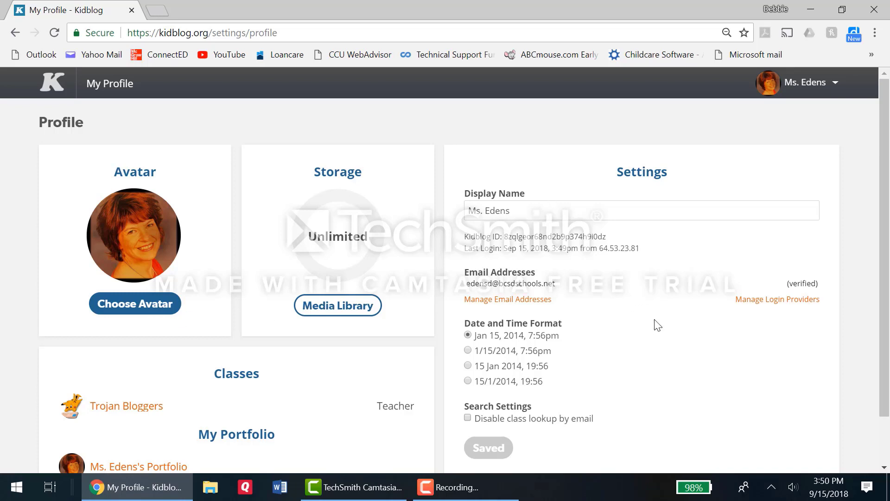
left_click(799, 88)
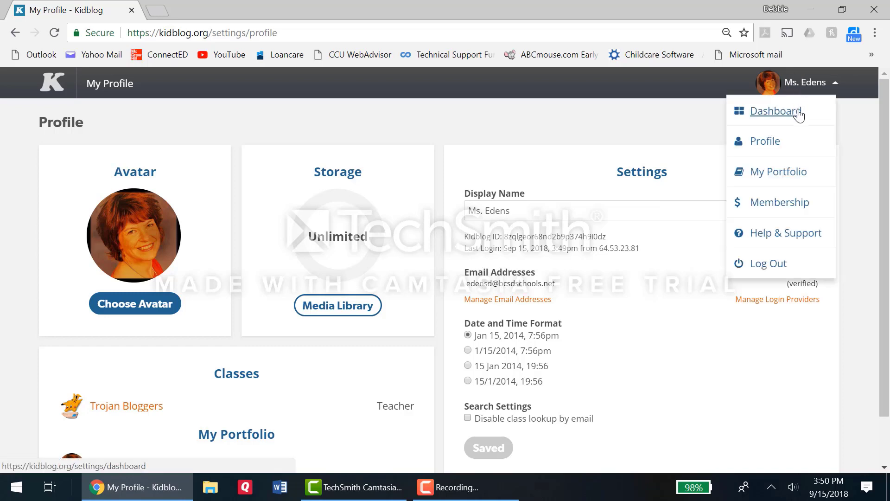
left_click(800, 112)
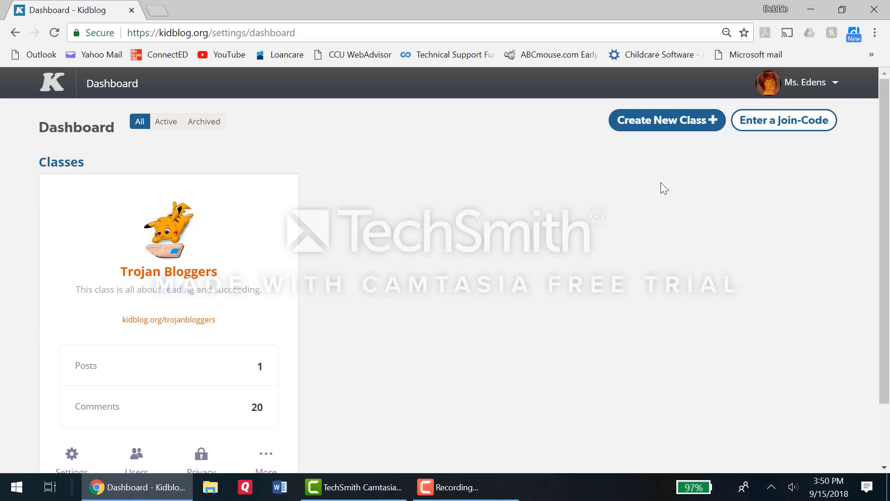
Step: Start a new class and name it with the teacher's title and surname followed by "Reading Class"
left_click(668, 121)
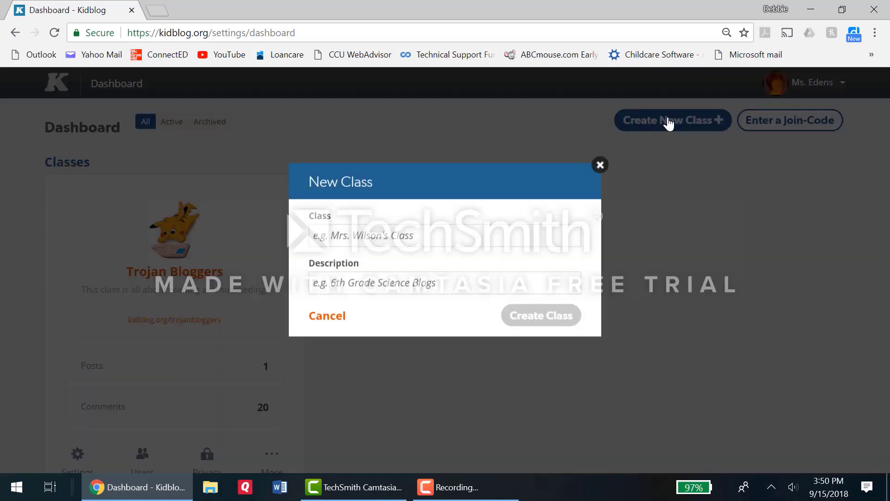
left_click(505, 260)
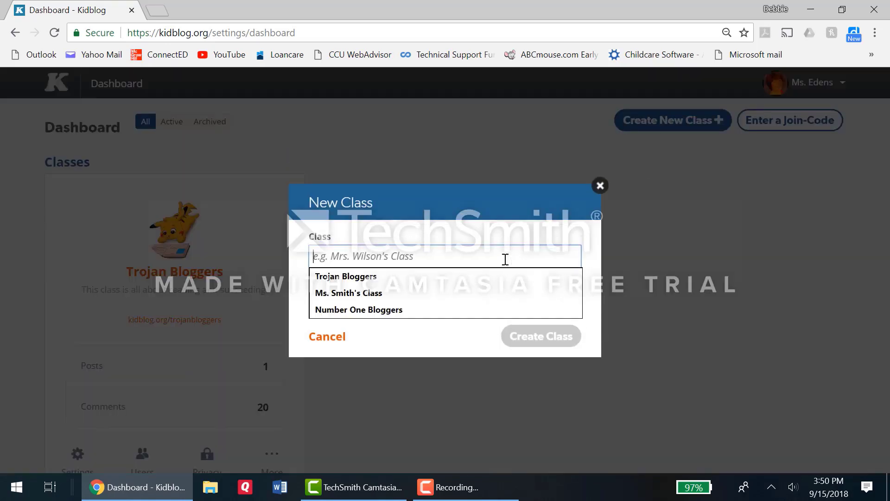
type("Ms. ")
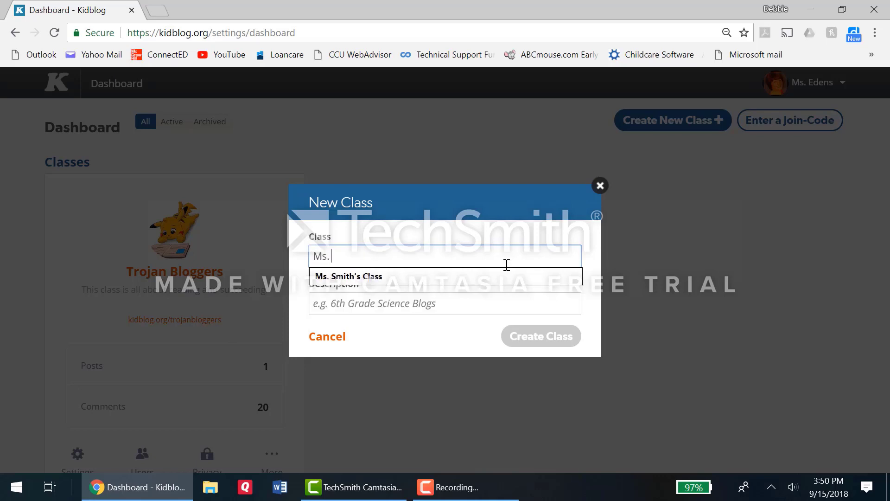
type("Joens")
key("BackSpace")
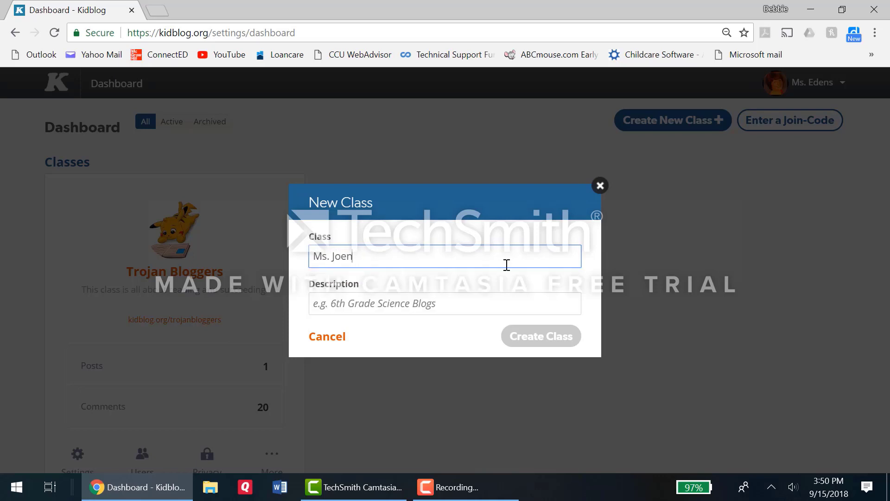
type("s's REading")
key("BackSpace")
key("BackSpace")
key("BackSpace")
type("ding Class")
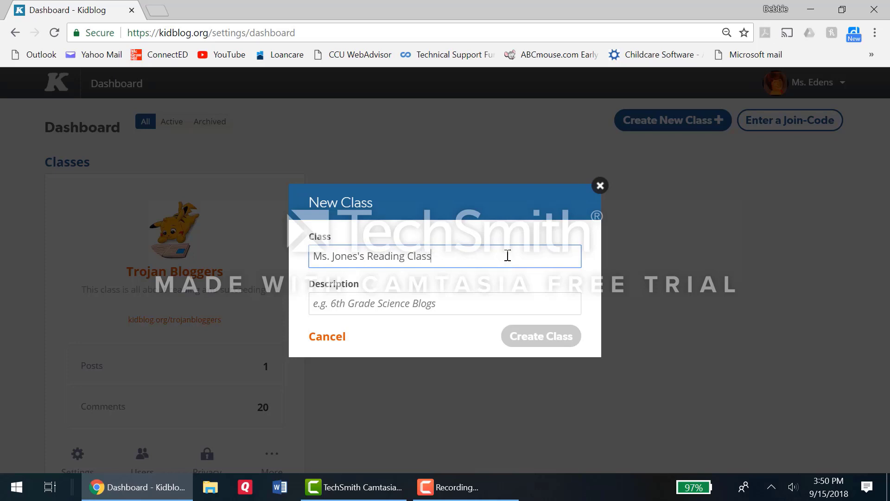
Step: Give the new class the description "Blogs for Readers" and create it
left_click(447, 303)
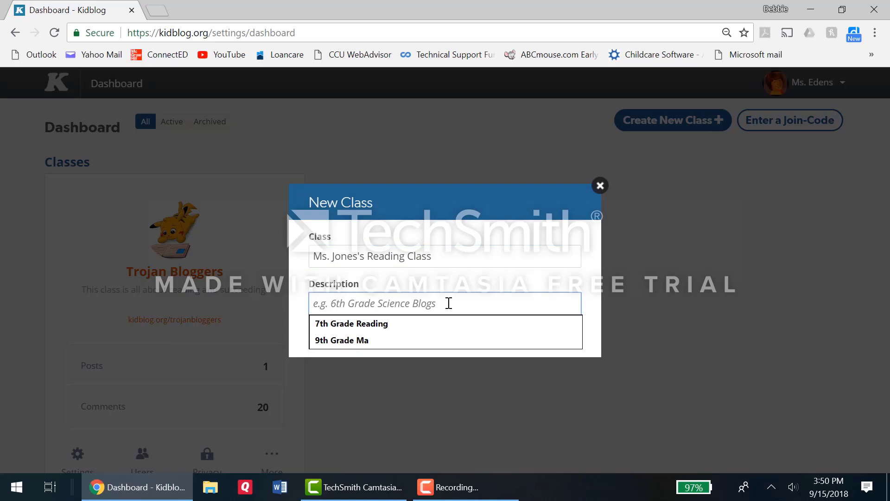
type("Blogs f")
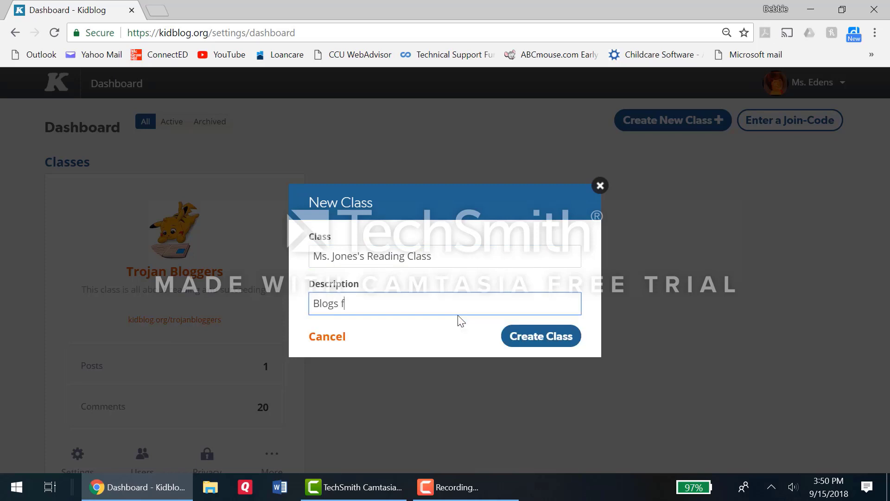
type("or Readers")
left_click(513, 339)
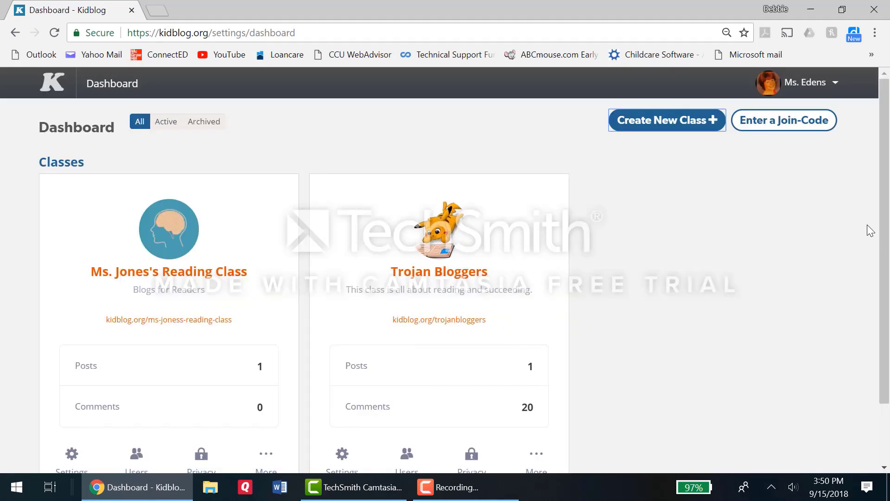
Step: In the new reading class's general settings, set the class avatar to the yellow surprised face with oval eyes from the avatar gallery
left_click_drag(882, 226, 884, 279)
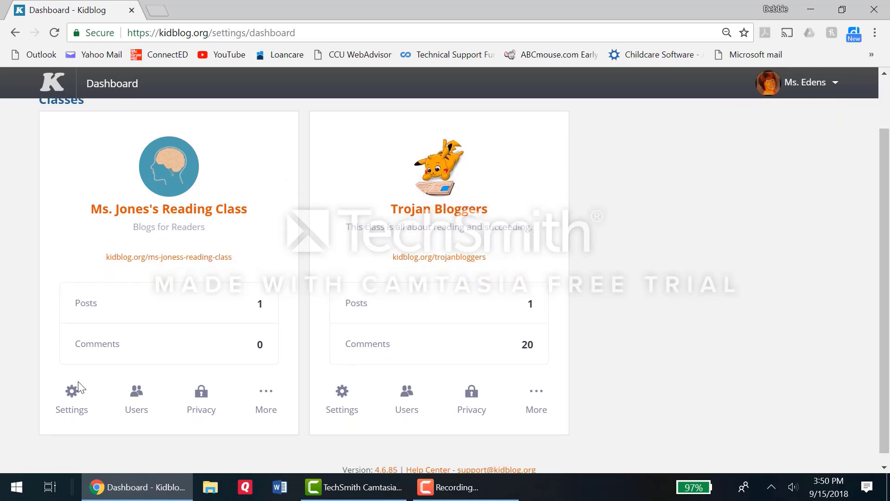
left_click(76, 408)
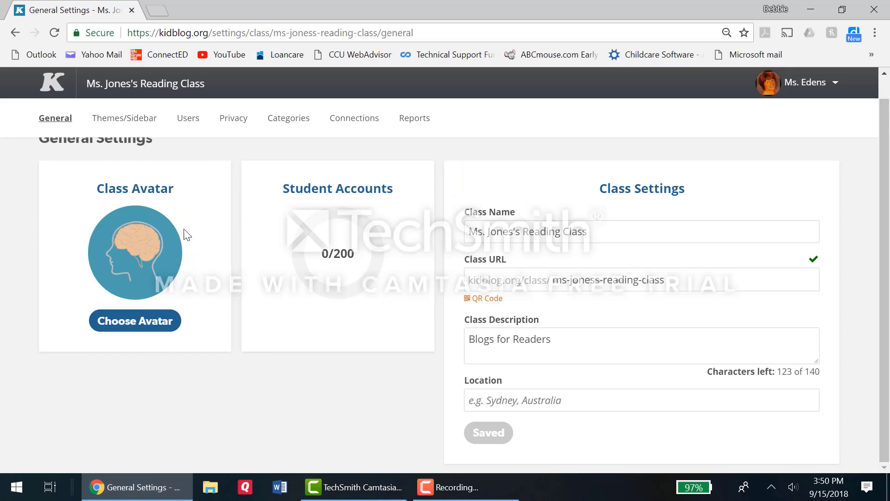
left_click(151, 322)
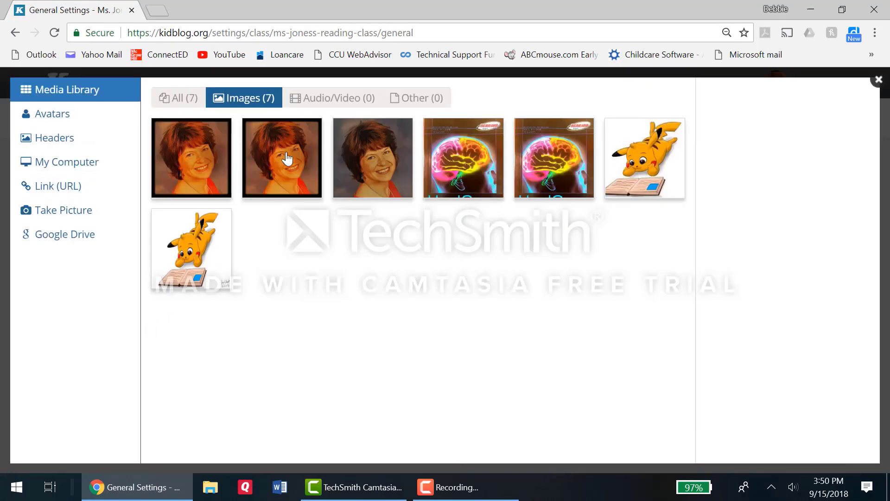
left_click(56, 119)
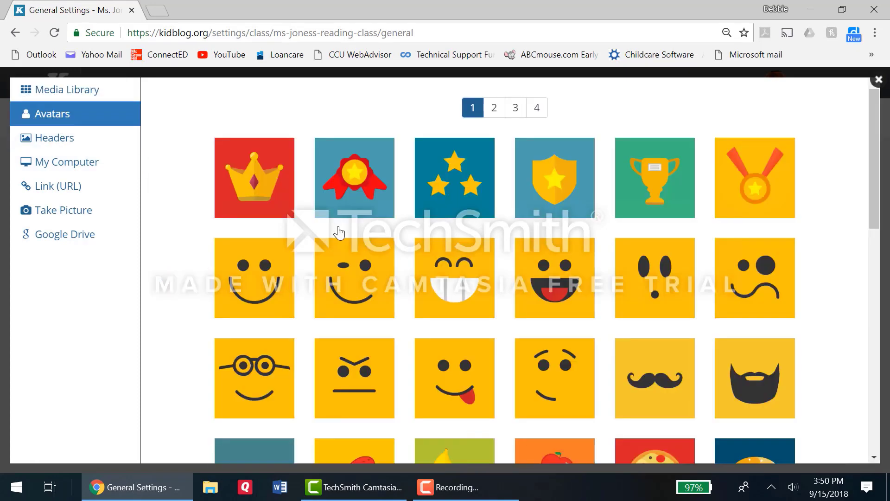
left_click(649, 312)
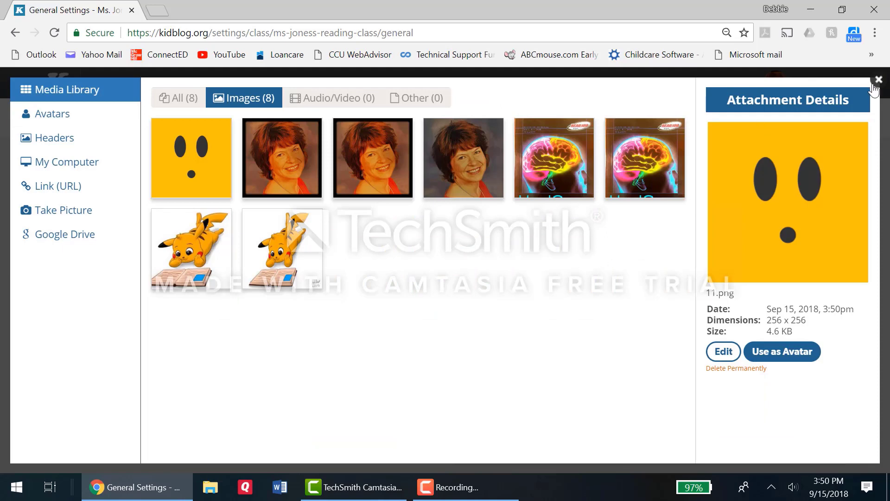
left_click(788, 356)
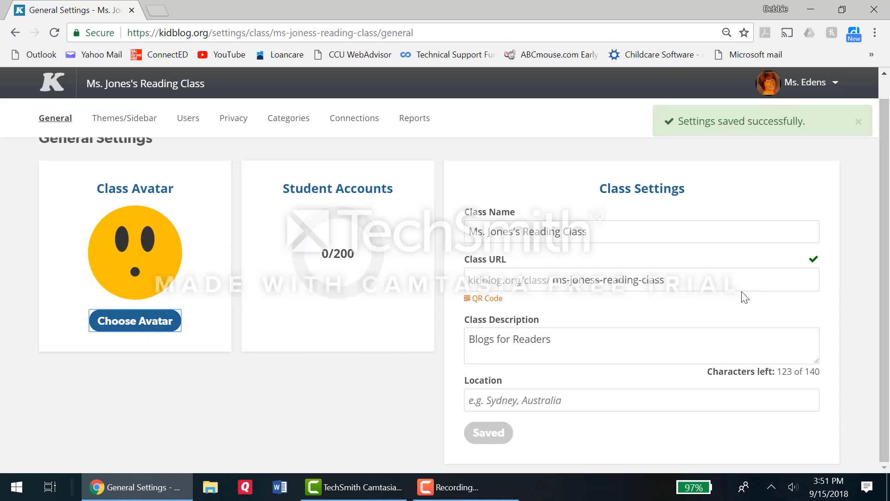
Step: Change the class URL ending to readingforwinners, save the class settings and accept the URL change
left_click(677, 283)
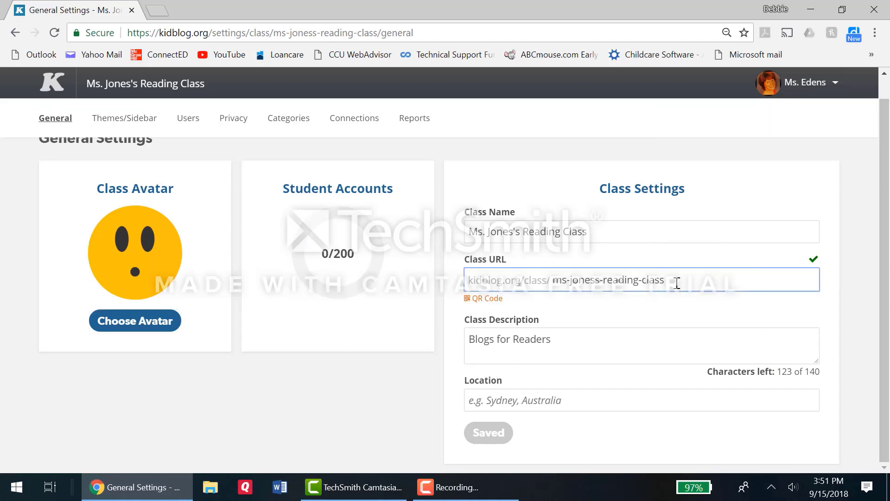
key("BackSpace")
key("BackSpace")
key("BackSpace")
key("BackSpace")
key("BackSpace")
key("BackSpace")
key("BackSpace")
key("BackSpace")
key("BackSpace")
key("BackSpace")
key("BackSpace")
key("BackSpace")
key("BackSpace")
key("BackSpace")
key("BackSpace")
key("BackSpace")
key("BackSpace")
key("BackSpace")
key("BackSpace")
key("BackSpace")
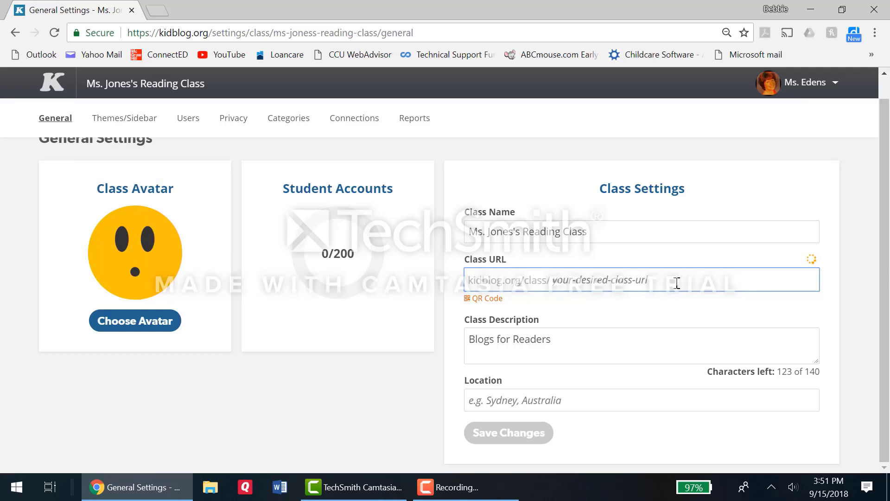
type("read")
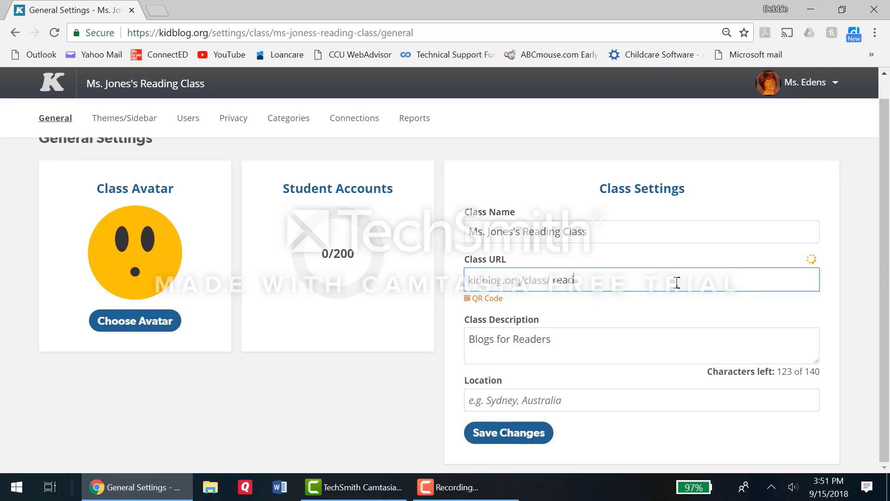
type("ing forww")
key("BackSpace")
type("i")
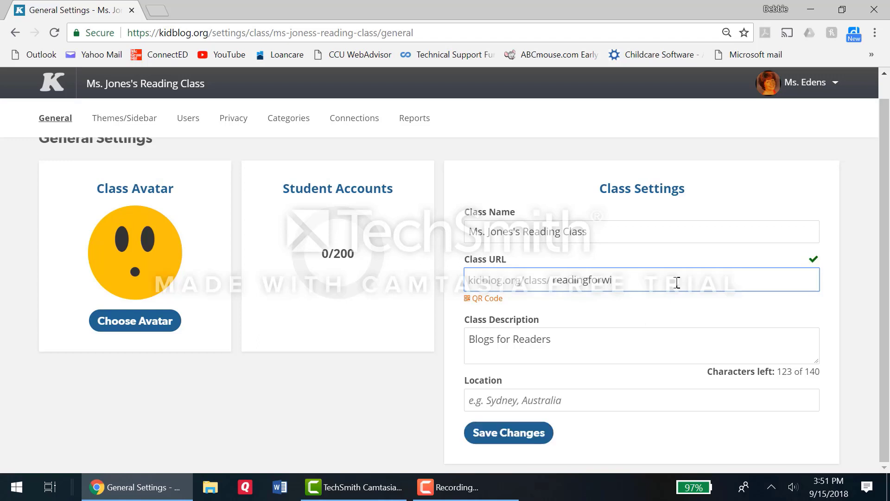
type("nners")
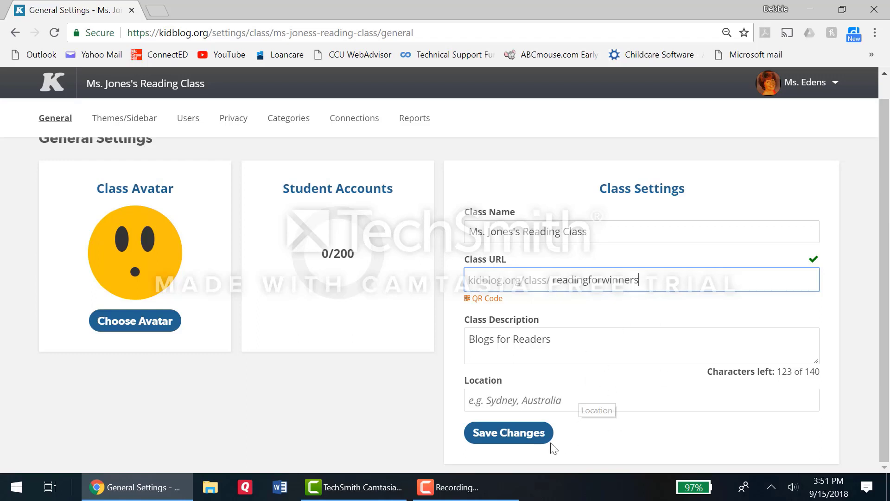
left_click(529, 440)
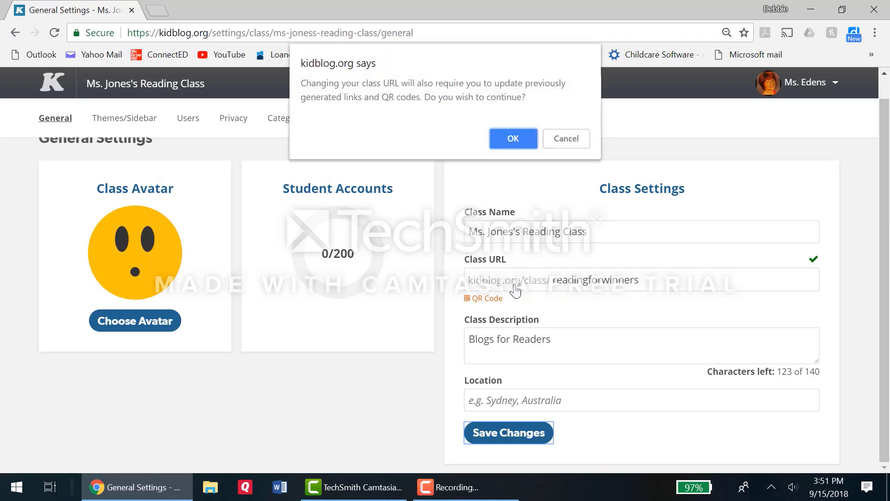
left_click(510, 147)
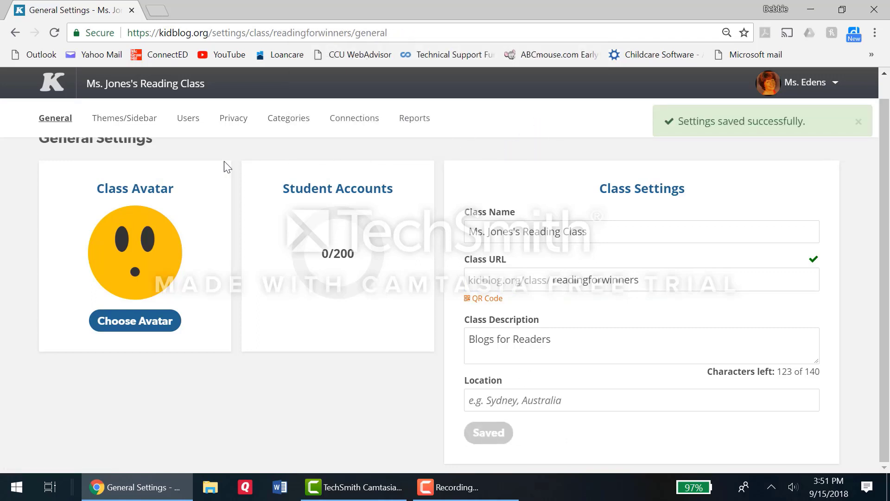
Step: Activate the Dog theme for the reading class
left_click(142, 124)
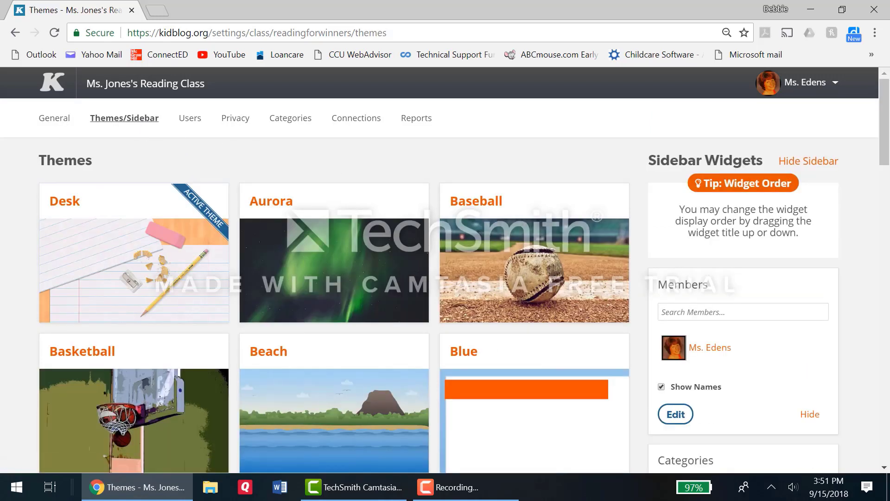
left_click_drag(885, 158, 888, 265)
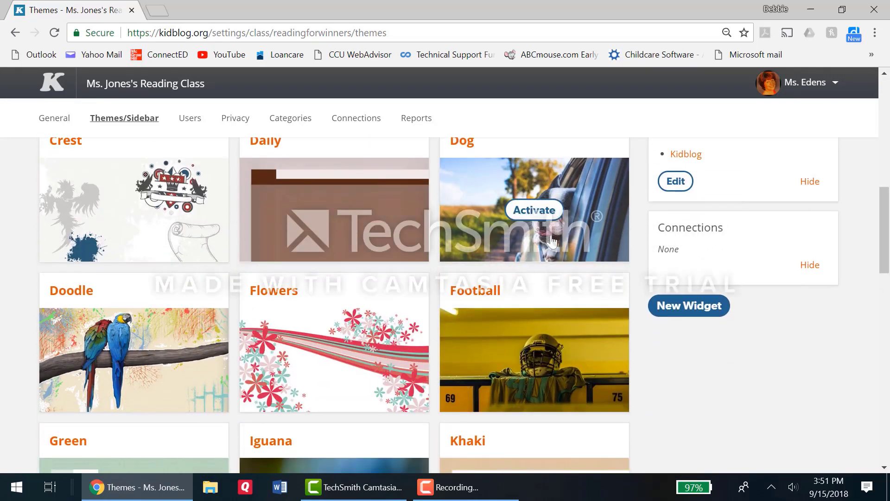
left_click(539, 212)
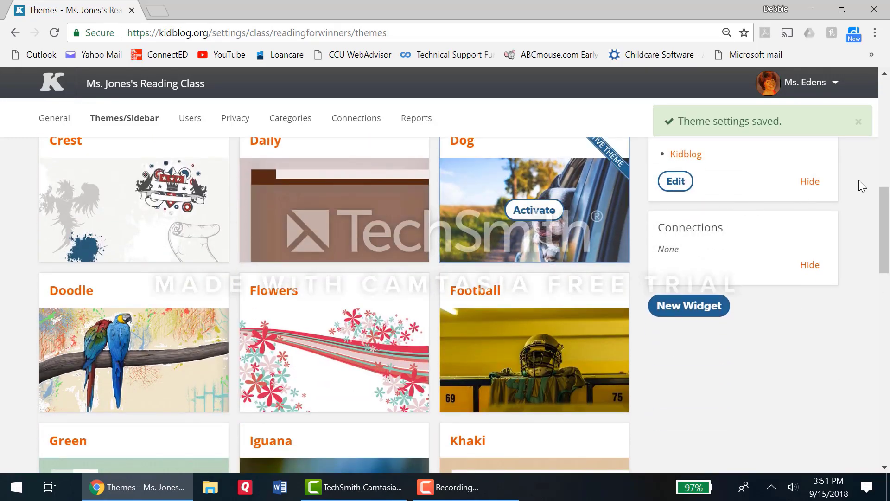
left_click_drag(882, 210, 872, 96)
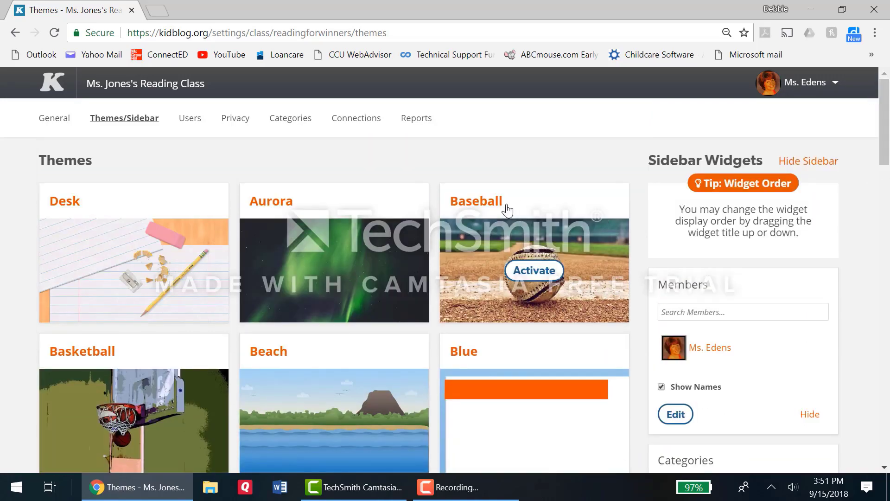
Step: Enable the student join-code for the class and view the login methods offered for adding students
left_click(191, 119)
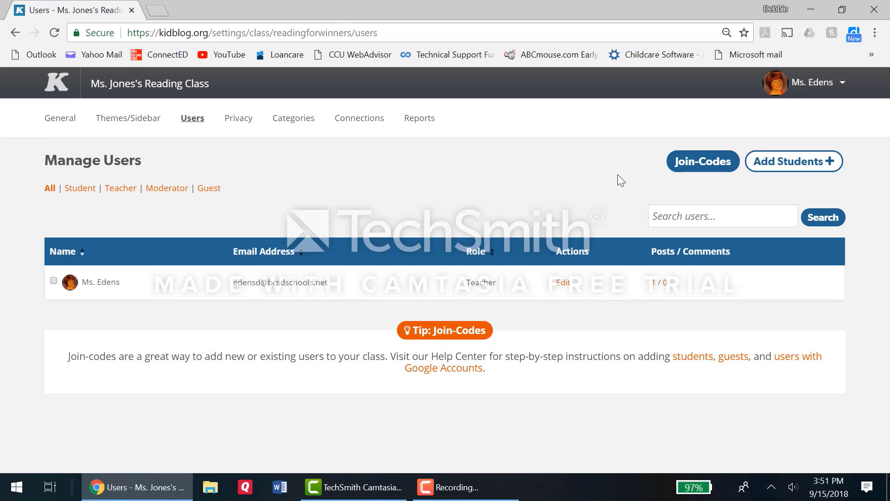
left_click(694, 166)
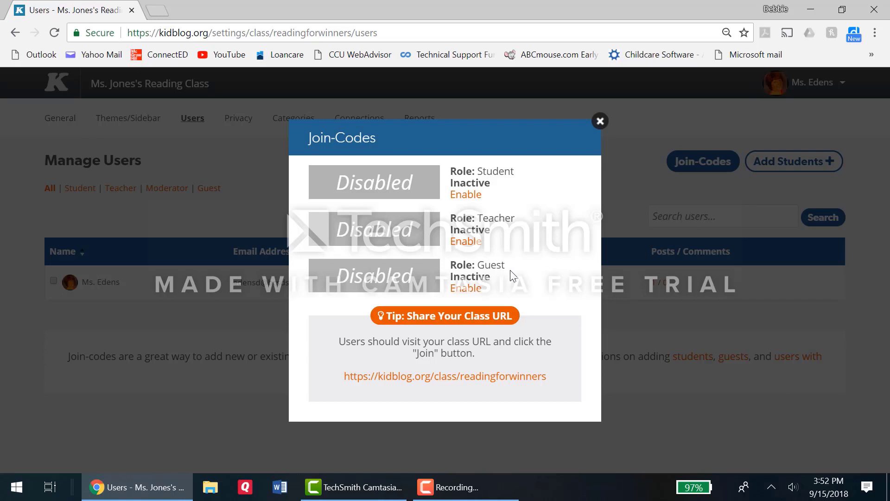
left_click(474, 199)
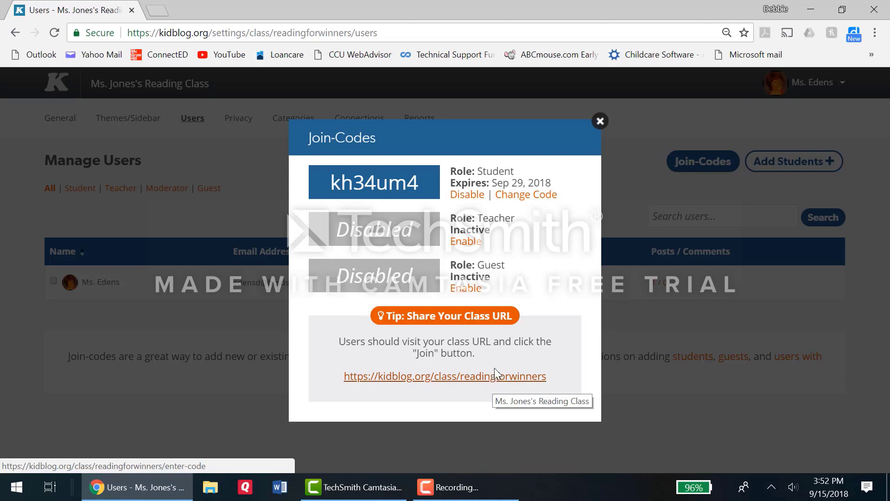
left_click(600, 122)
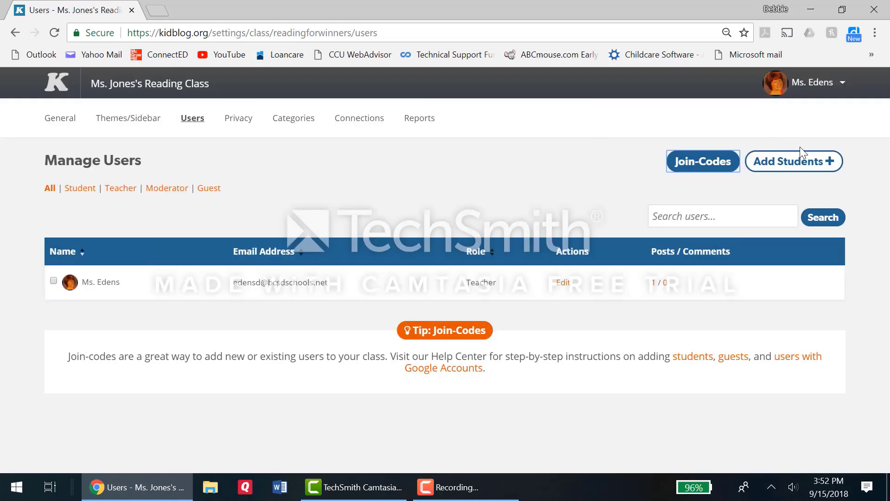
left_click(805, 167)
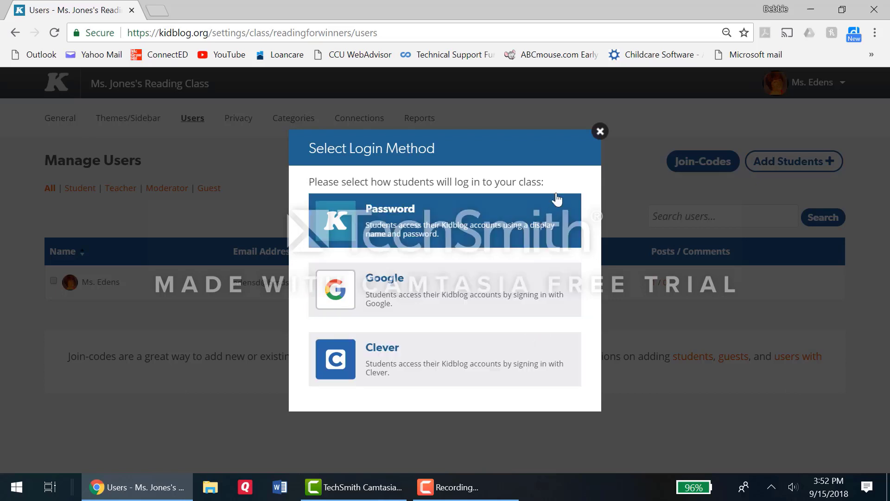
left_click(600, 132)
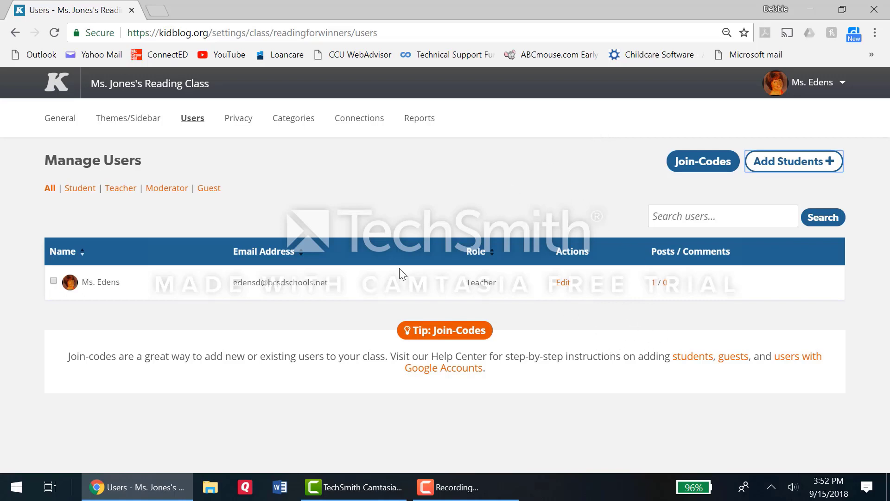
Step: In the class's post privacy settings, require approval for Class Members posts, allow the Public audience, and save the changes
left_click(233, 121)
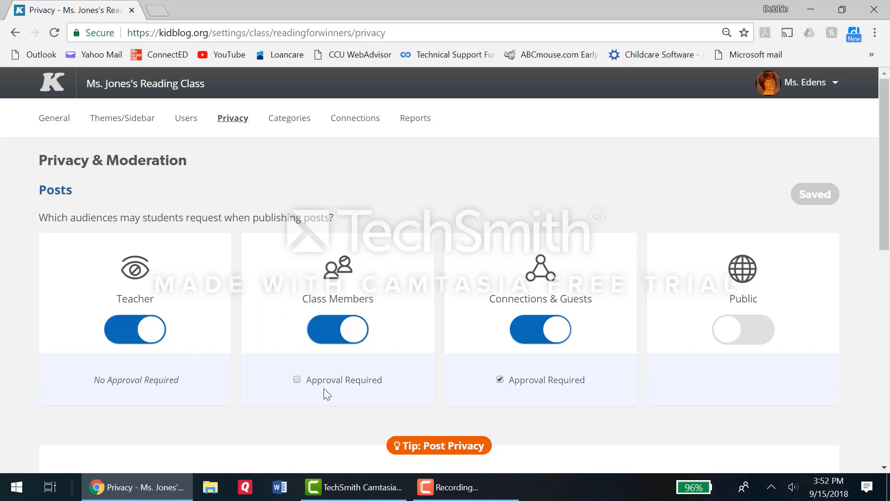
left_click(297, 380)
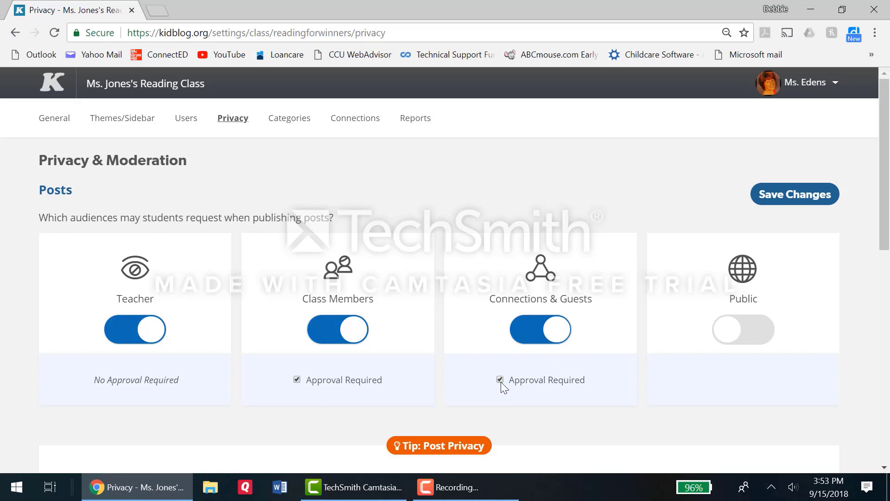
left_click(749, 343)
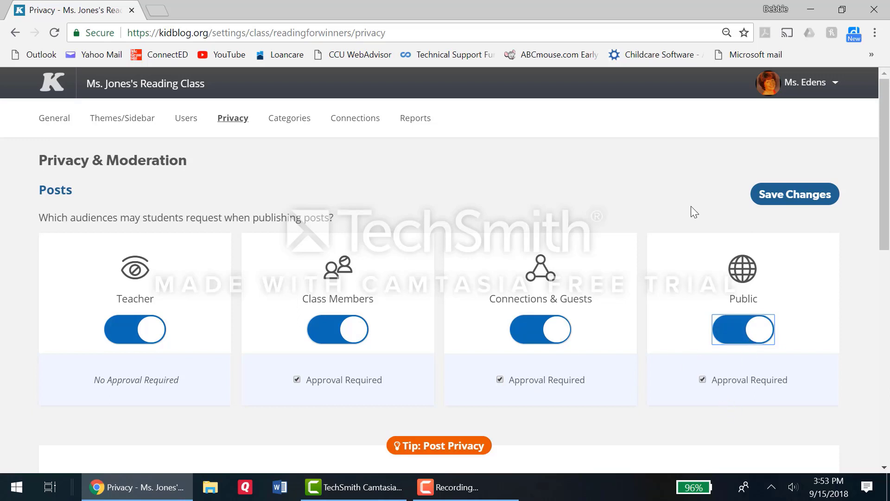
left_click(780, 194)
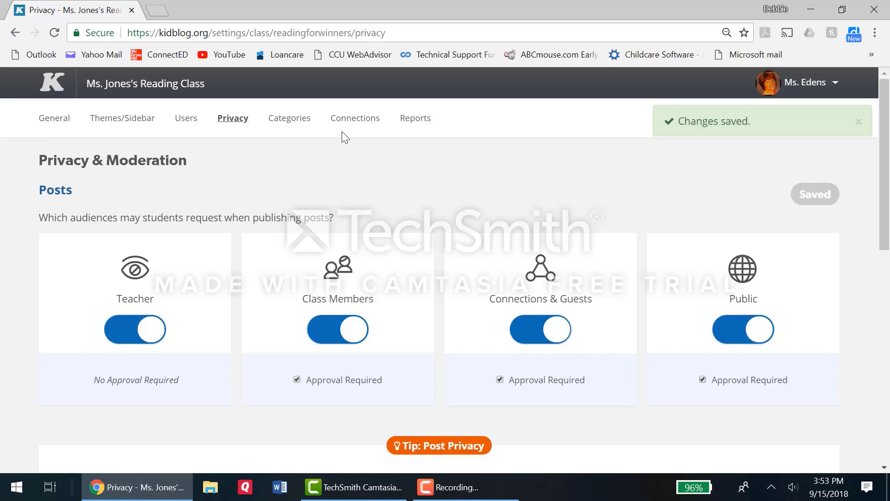
Step: Review the class connections, including the list of suggested classes to follow
left_click(348, 117)
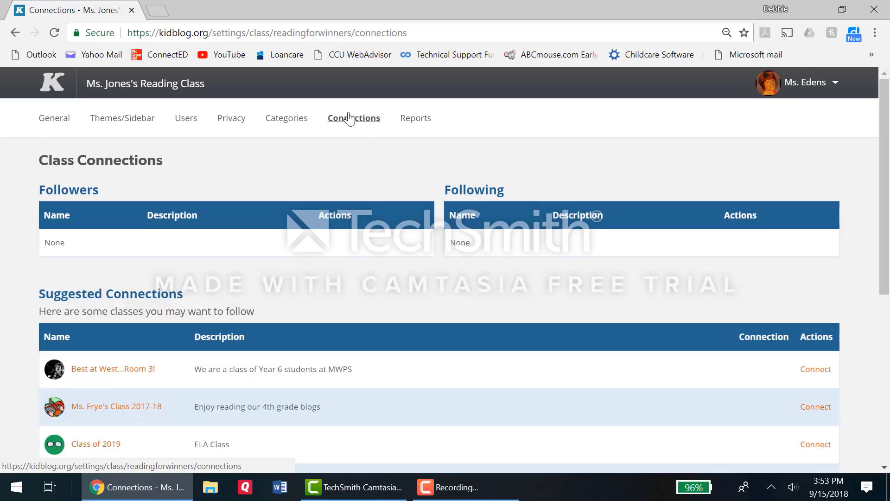
left_click_drag(889, 166, 888, 320)
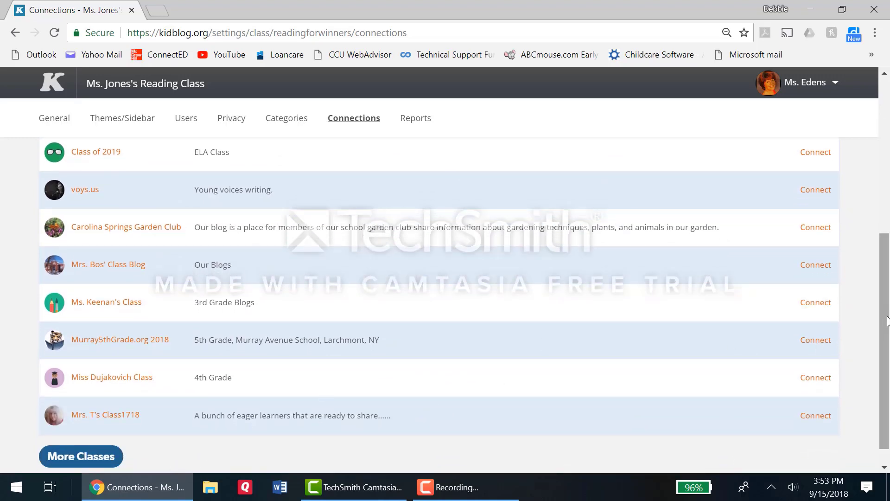
left_click_drag(885, 299, 855, 130)
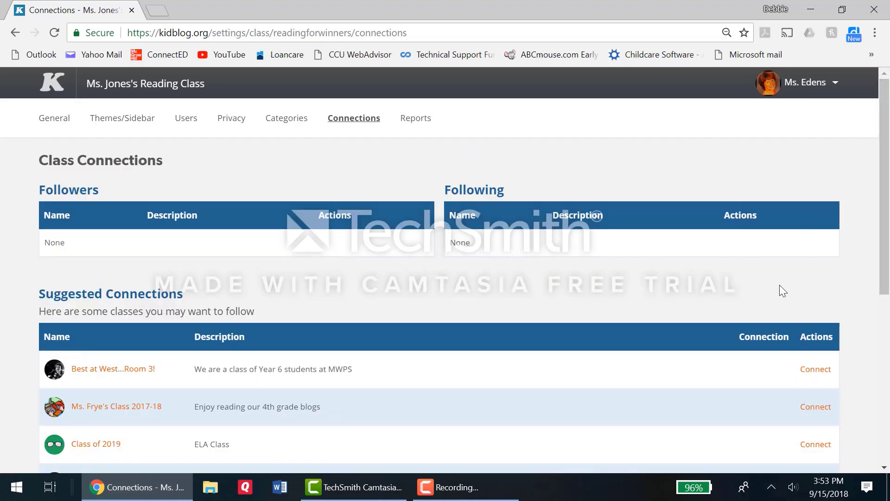
Step: Go back to the dashboard and view the reading class's blog page through its readingforwinners link
left_click(805, 82)
left_click(794, 110)
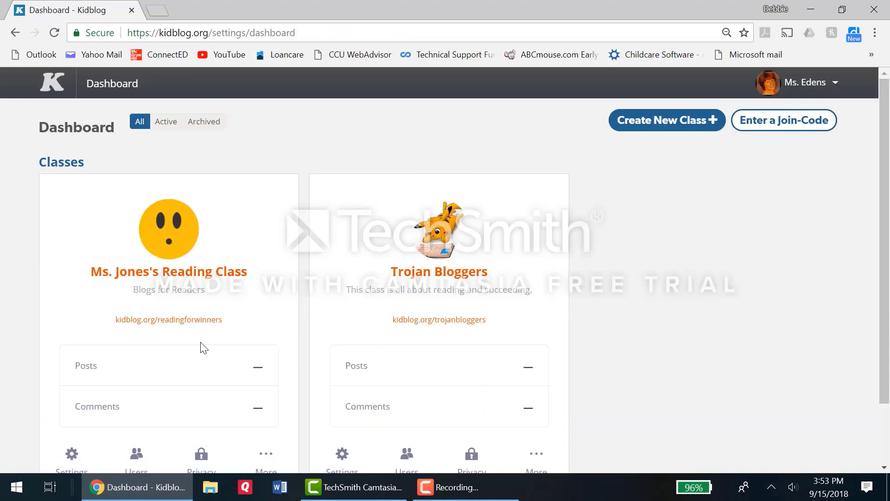
left_click(182, 321)
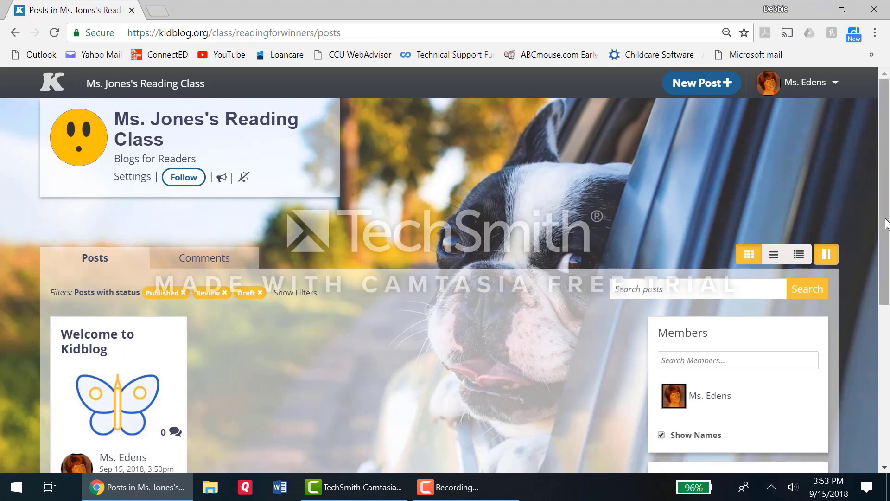
left_click_drag(886, 215, 886, 246)
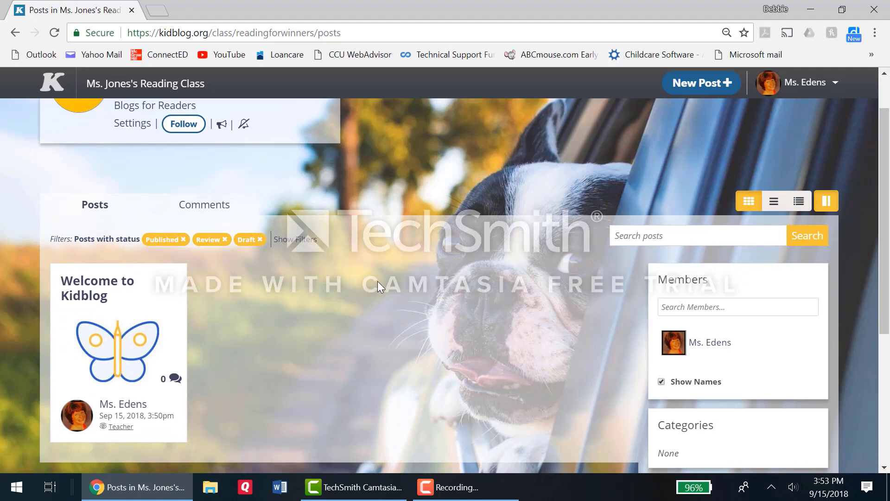
Step: Open a blank new post to examine its header, editor, background and font options, and return to the dashboard
left_click(717, 86)
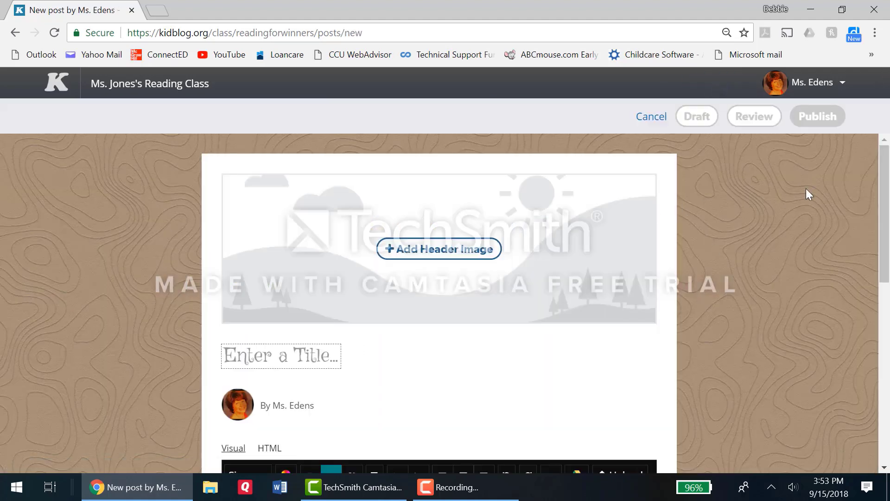
left_click_drag(887, 199, 888, 384)
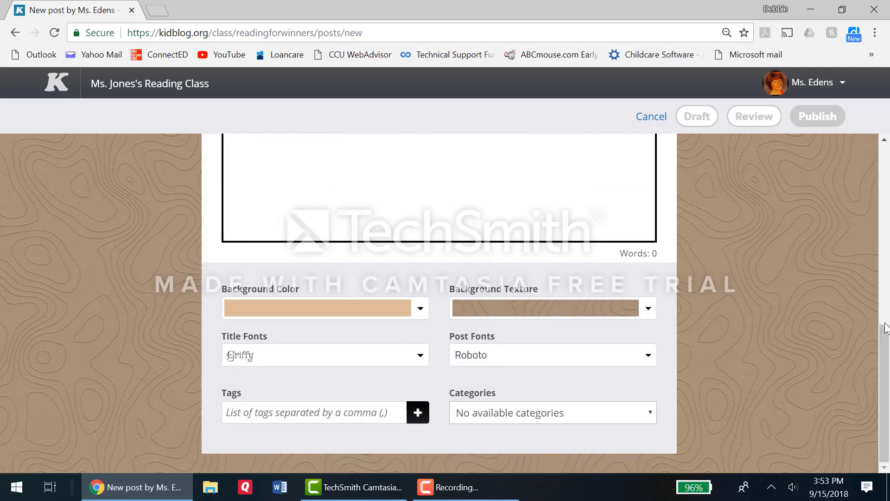
left_click_drag(888, 342, 856, 165)
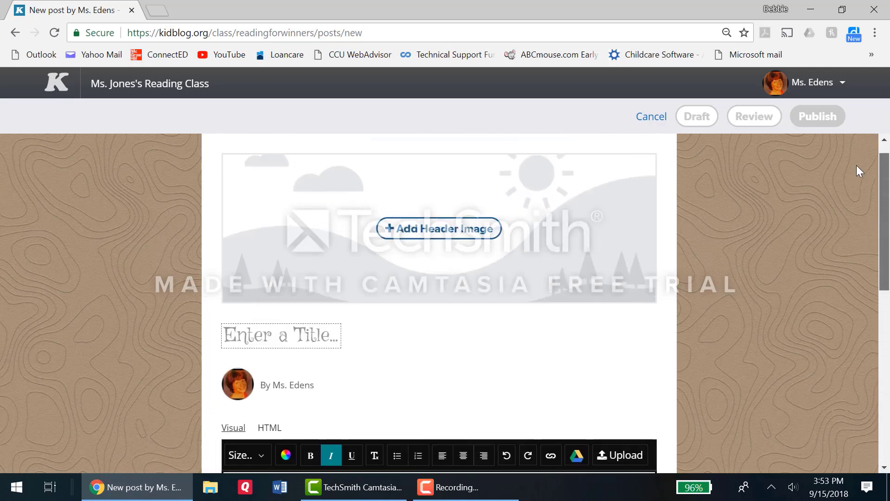
left_click(813, 91)
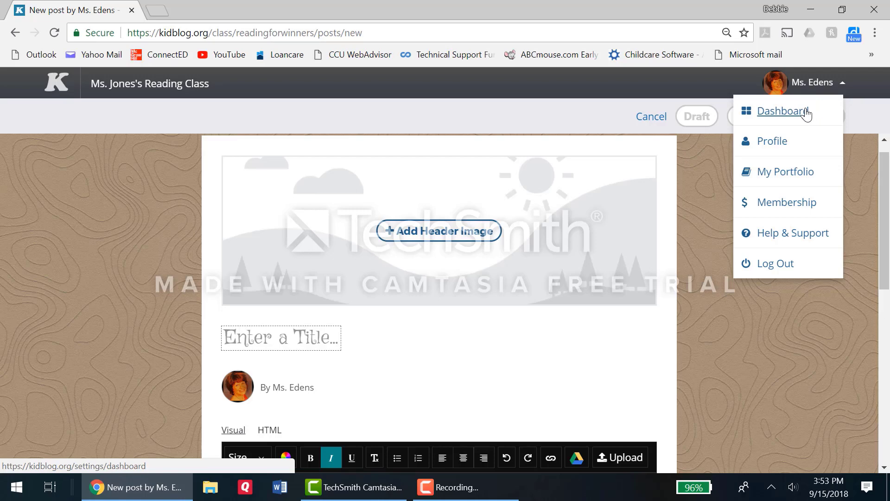
left_click(807, 112)
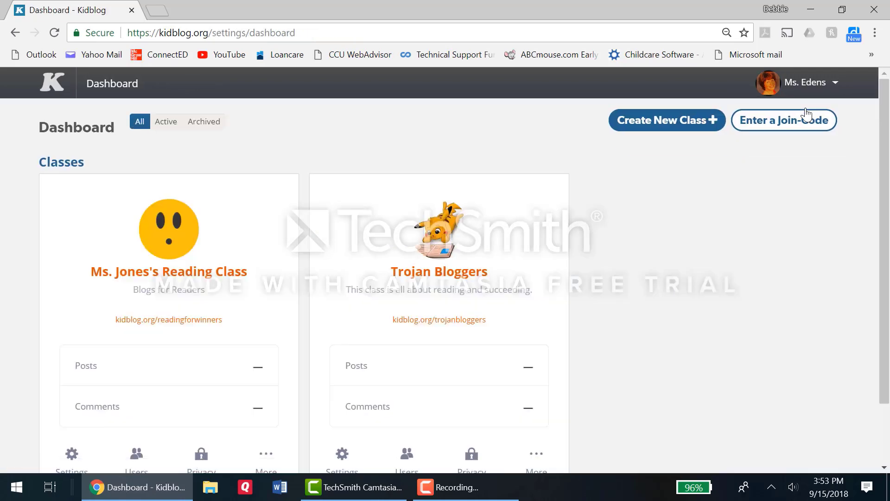